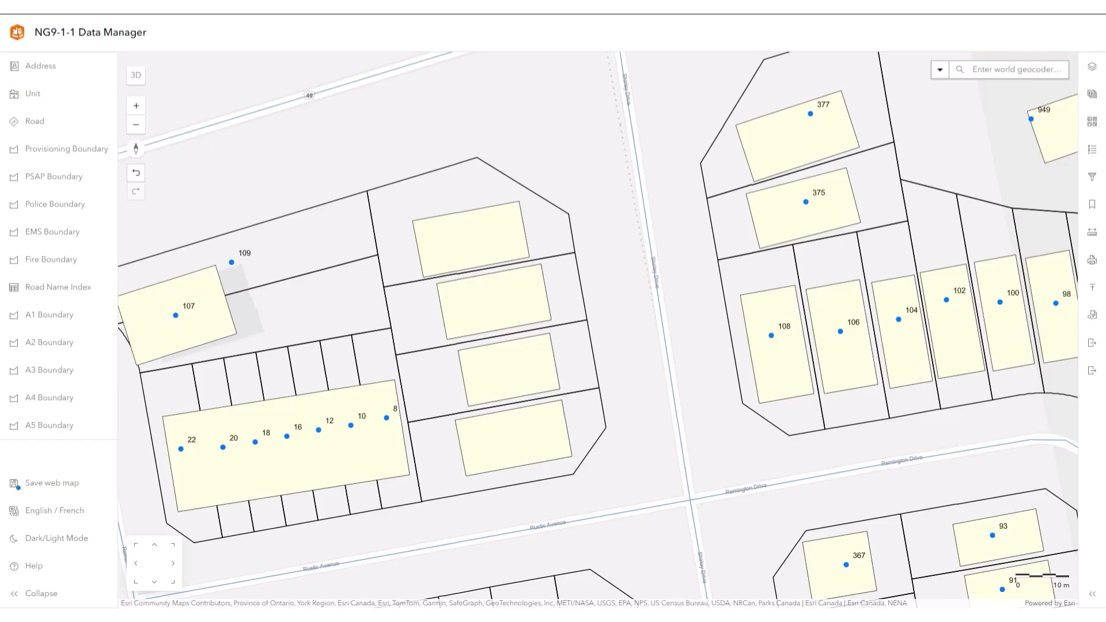
# - Check the tooltip and snapping settings available for adding address points, and leave the tool
pyautogui.click(104, 72)
pyautogui.click(170, 116)
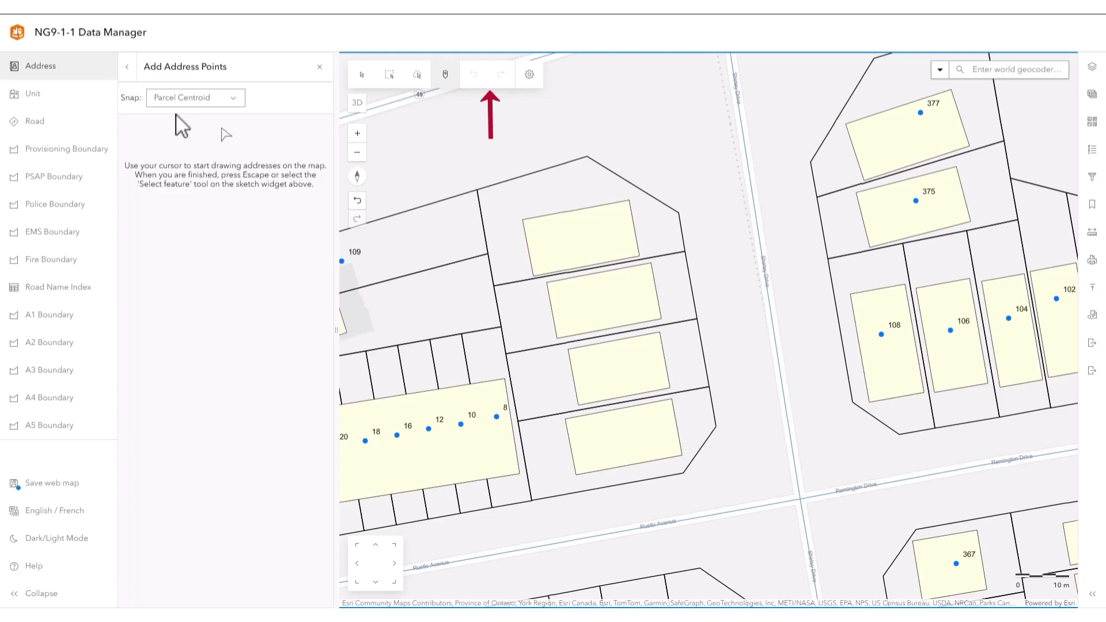
pyautogui.click(533, 75)
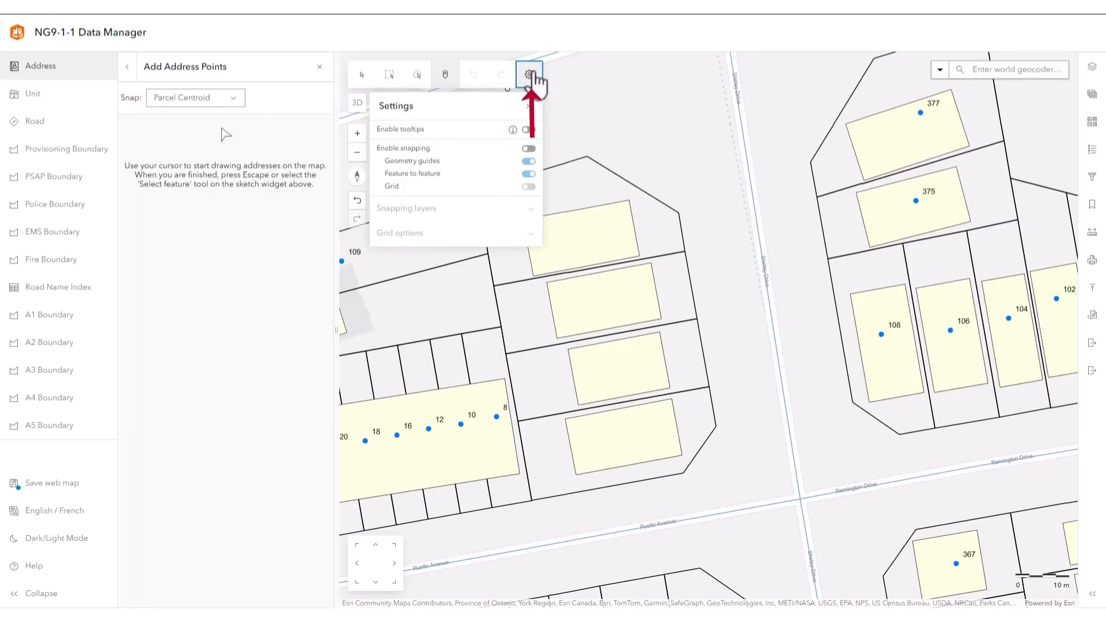
pyautogui.click(532, 75)
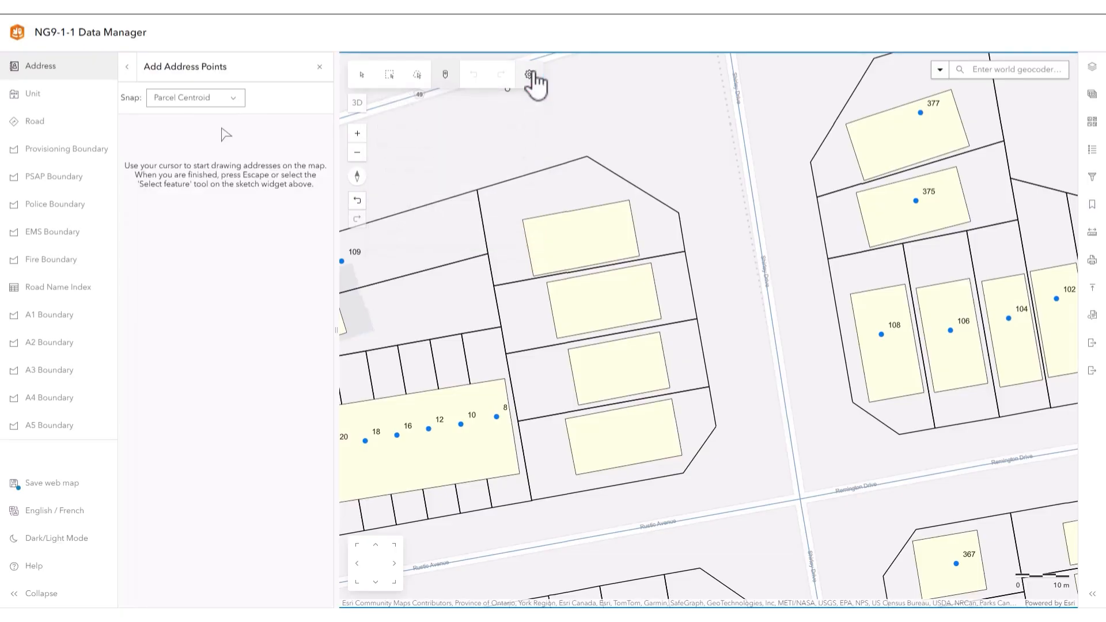
pyautogui.click(94, 69)
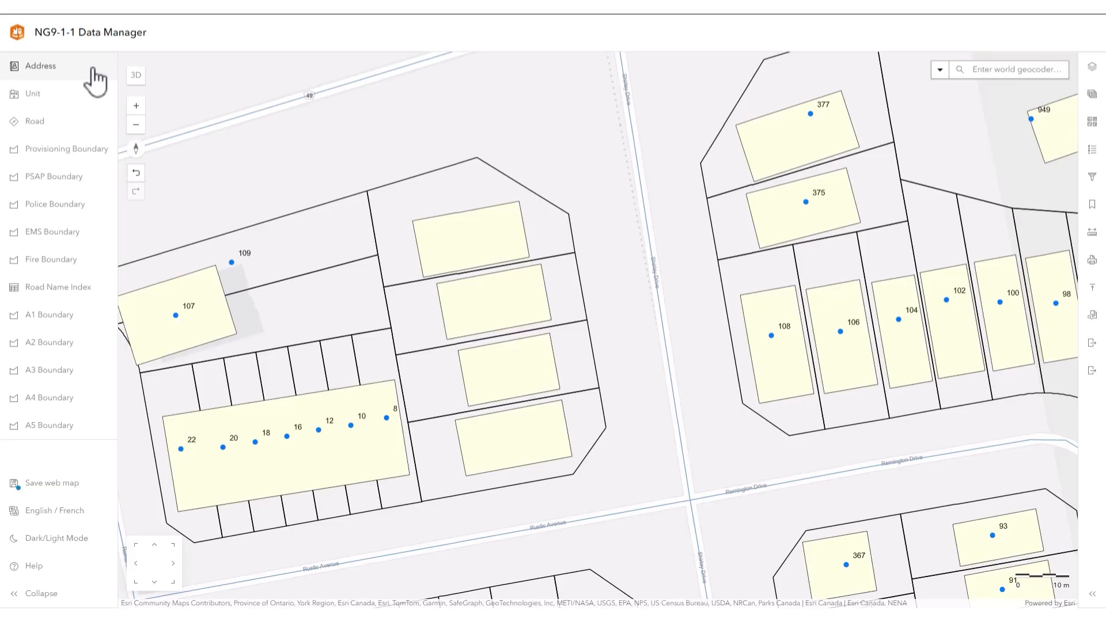
# - Add address points snapped to Parcel Centroid on the four unaddressed parcels just west of Shirley Drive
pyautogui.click(94, 69)
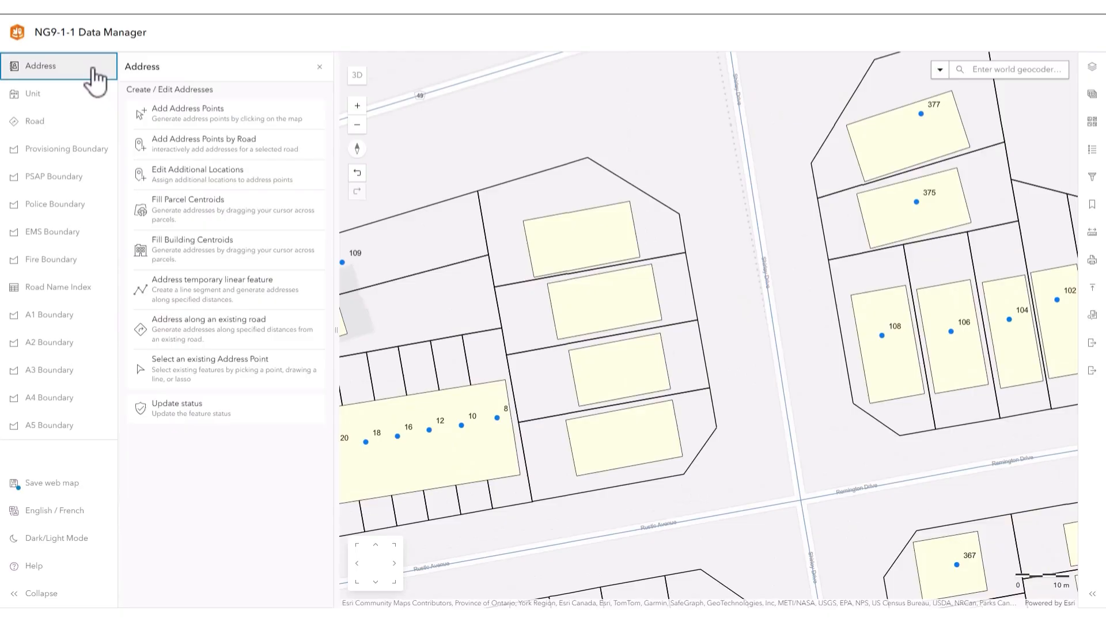
pyautogui.click(204, 113)
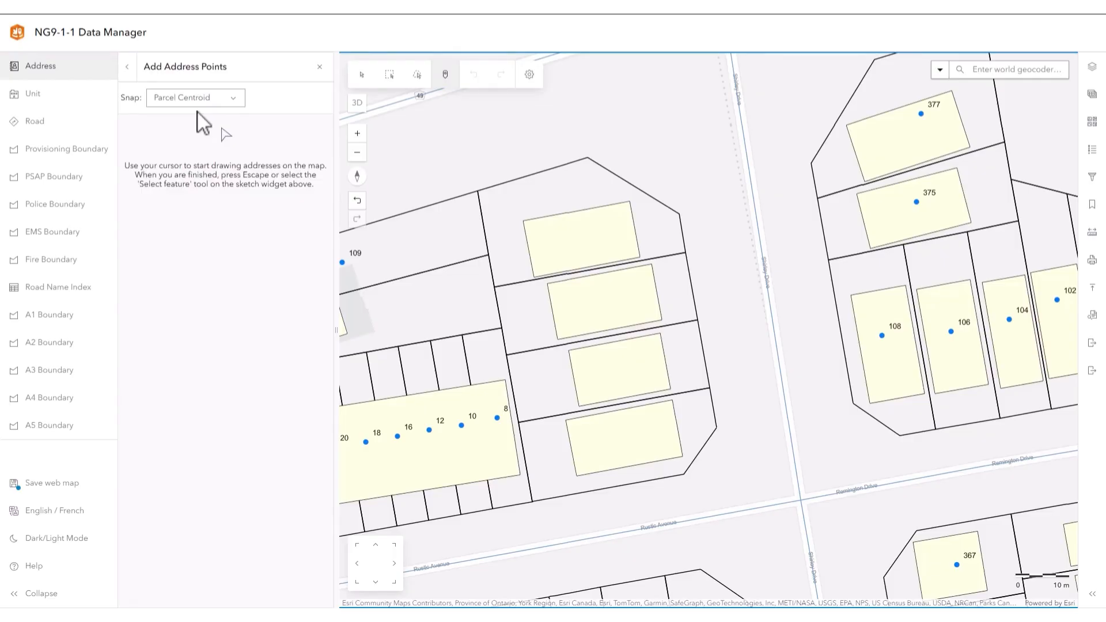
pyautogui.click(232, 101)
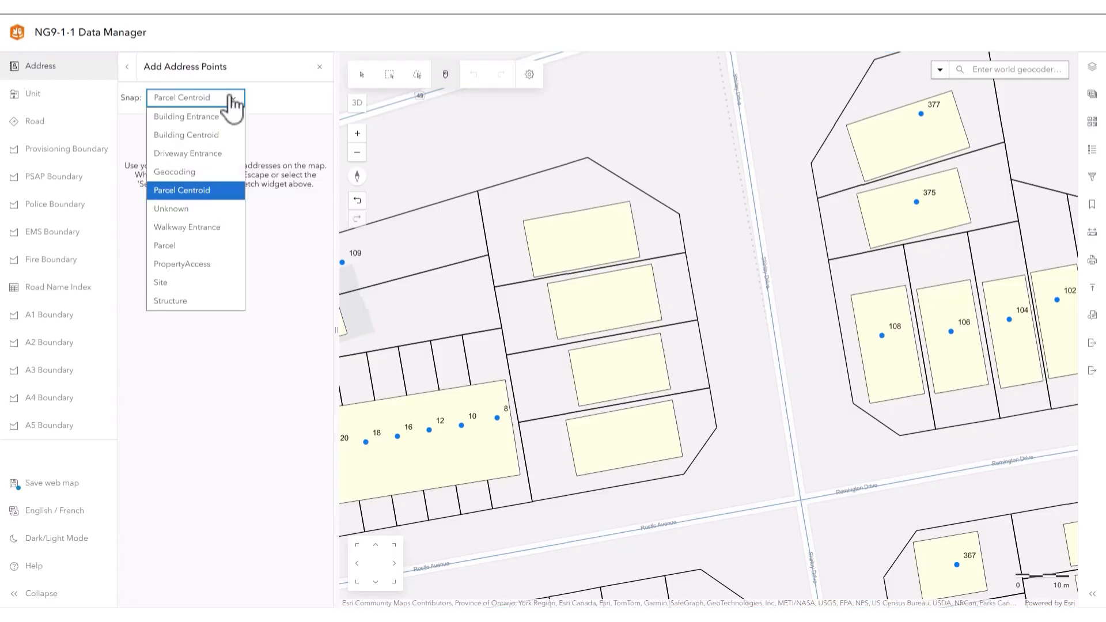
pyautogui.click(212, 188)
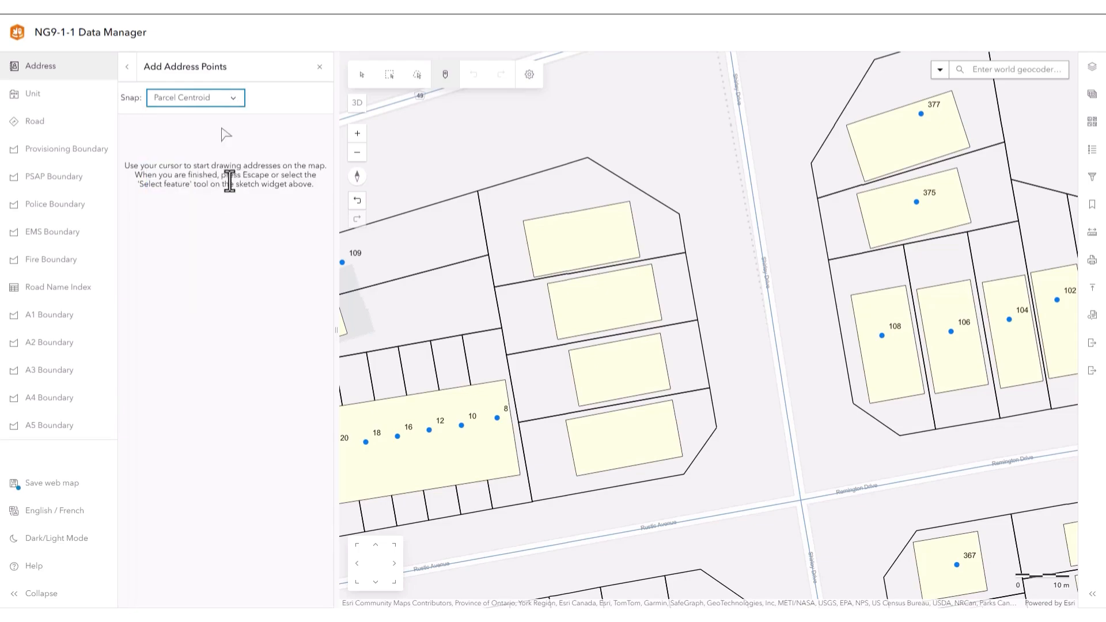
pyautogui.click(558, 243)
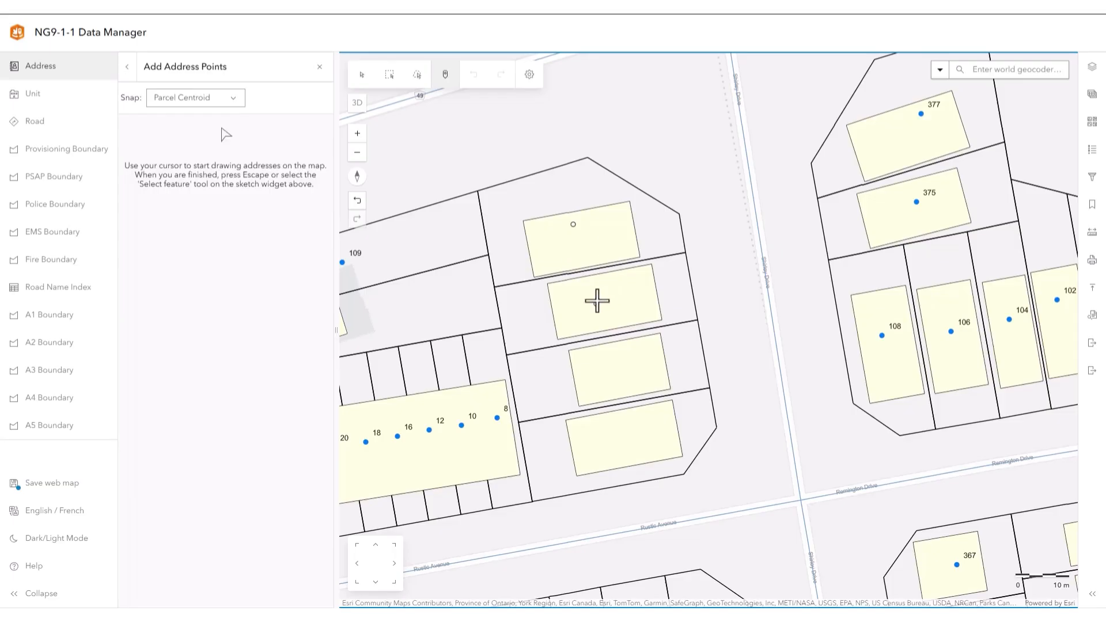
pyautogui.click(602, 355)
pyautogui.click(614, 430)
pyautogui.click(371, 82)
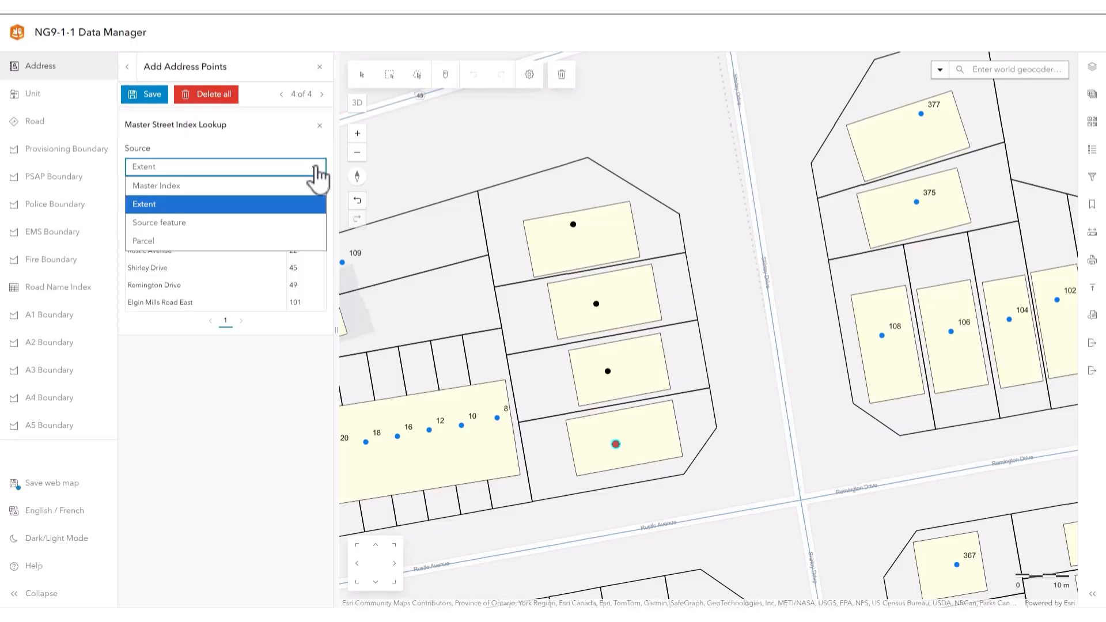
# - Try the Master Street Index lookup by Source feature with search radii of 80 m and 50 m, and return the source to Extent
pyautogui.click(282, 167)
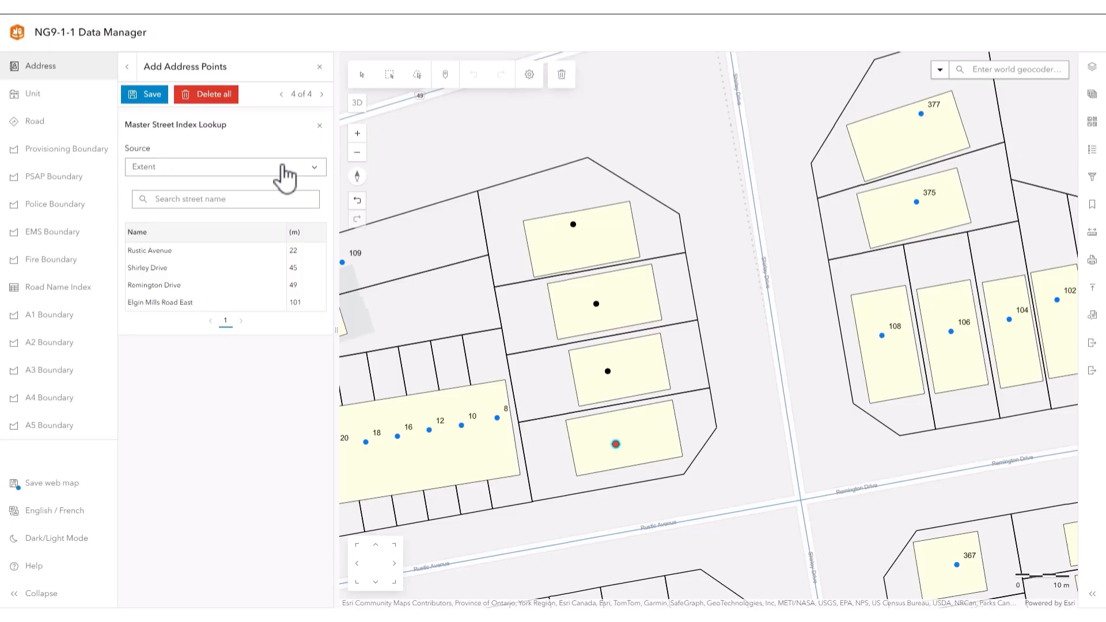
pyautogui.click(284, 169)
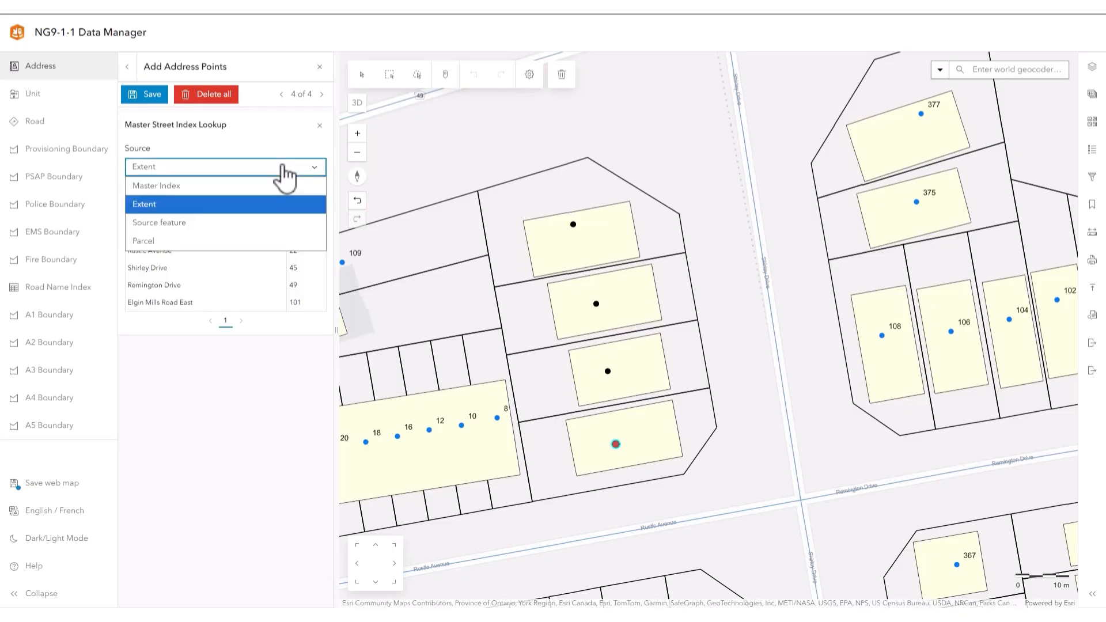
pyautogui.click(254, 224)
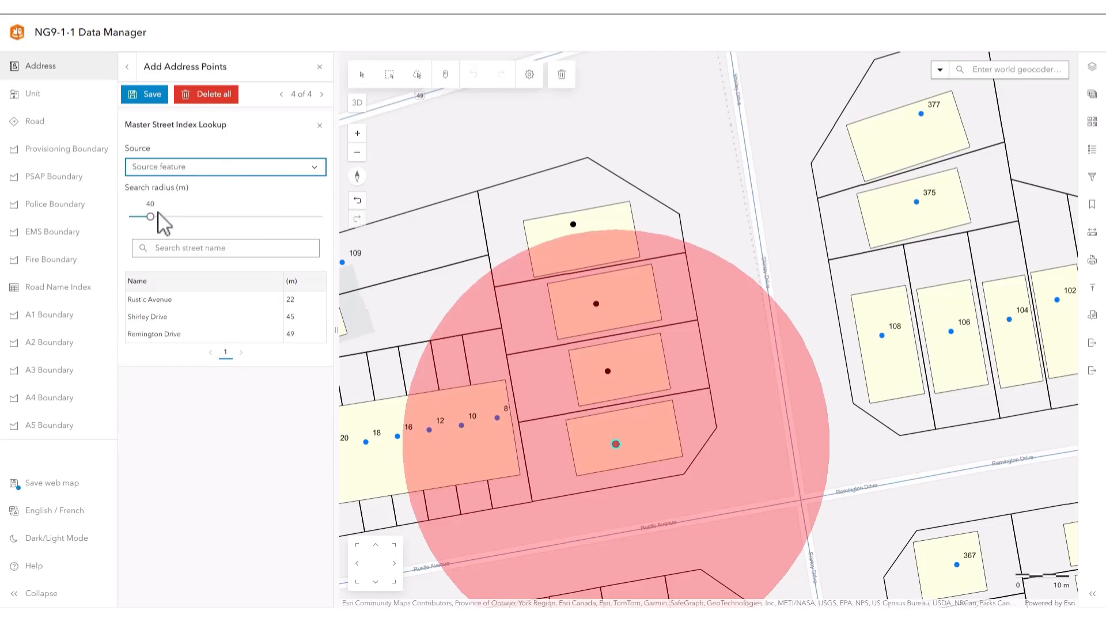
pyautogui.moveTo(149, 217); pyautogui.dragTo(172, 217)
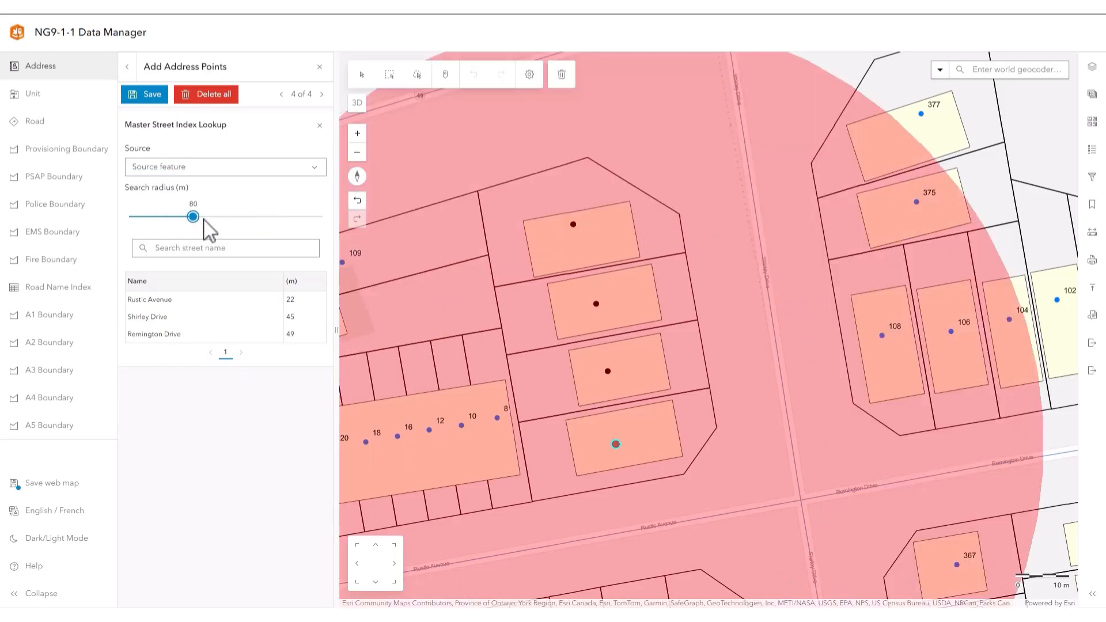
pyautogui.moveTo(193, 217); pyautogui.dragTo(160, 216)
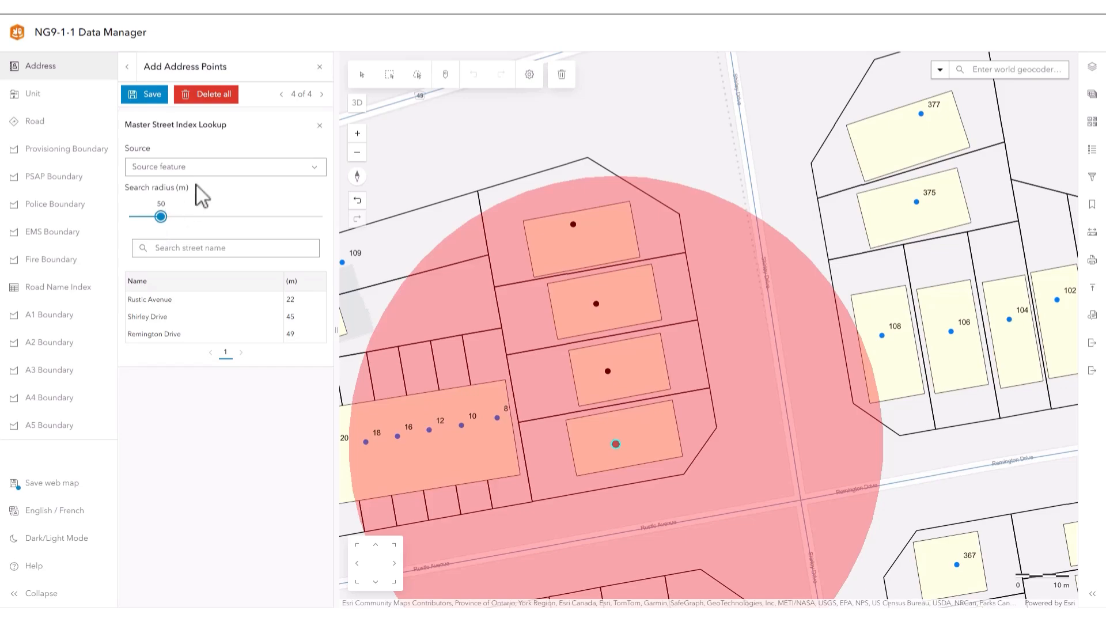
pyautogui.click(203, 168)
pyautogui.click(199, 206)
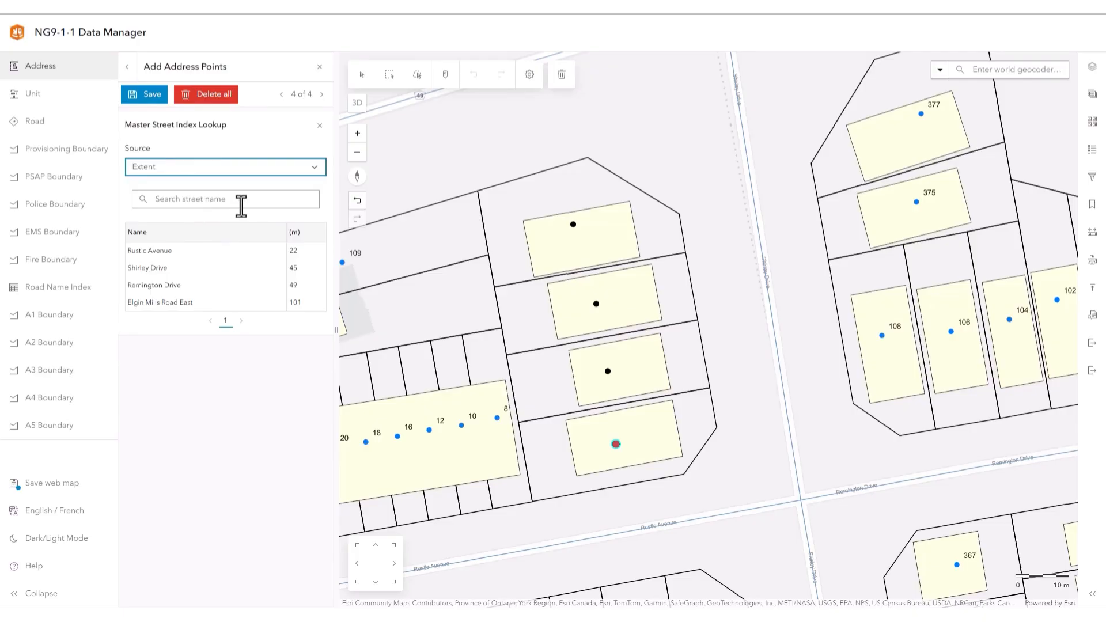
# - Assign Shirley Drive from the street lookup as the road name and copy all its fields to the other new points
pyautogui.click(254, 267)
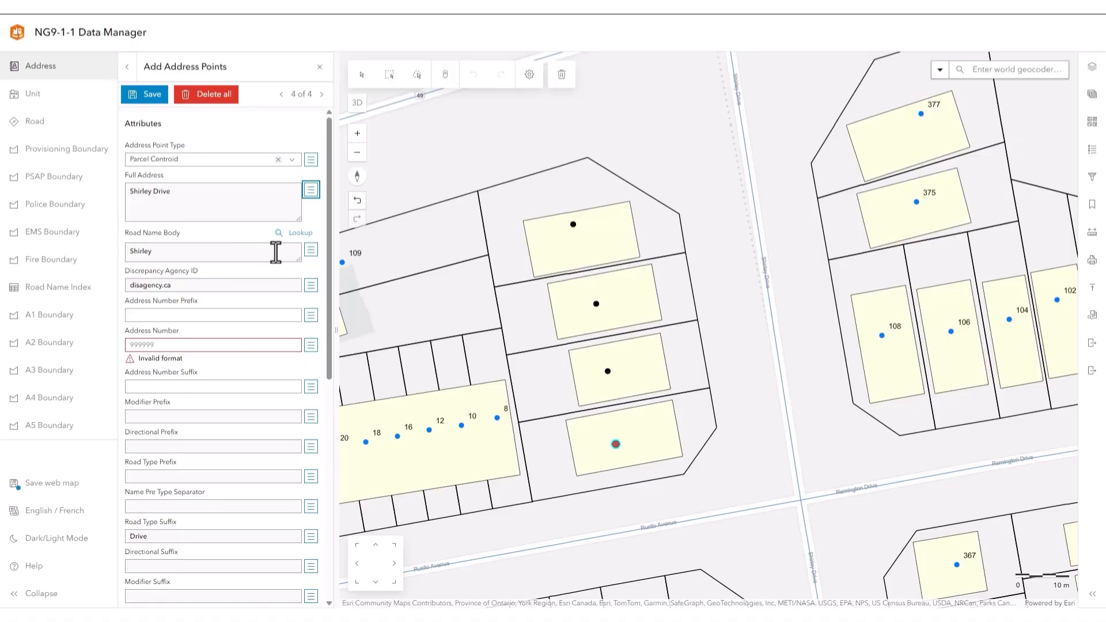
pyautogui.click(313, 251)
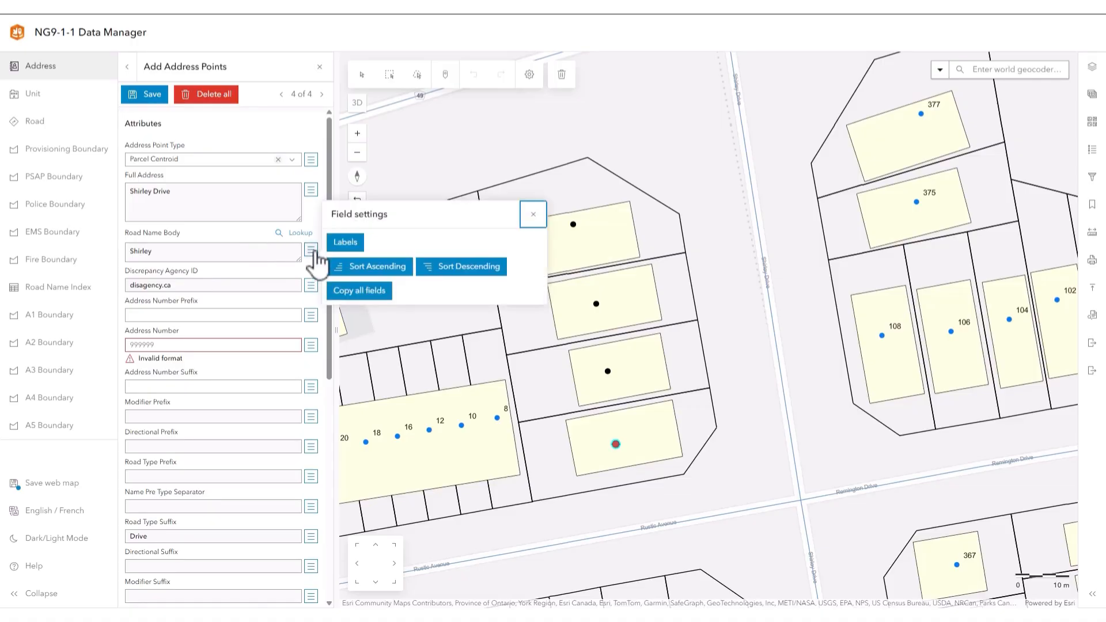
pyautogui.click(356, 295)
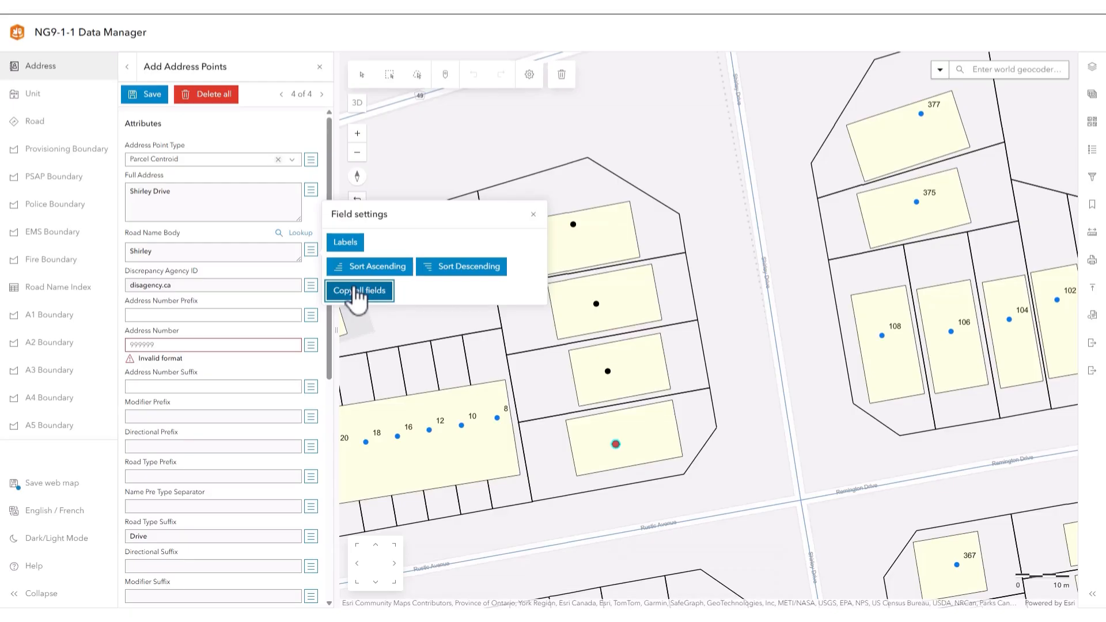
# - Number the new address points as a series with fill start 2 and step 2
pyautogui.click(311, 344)
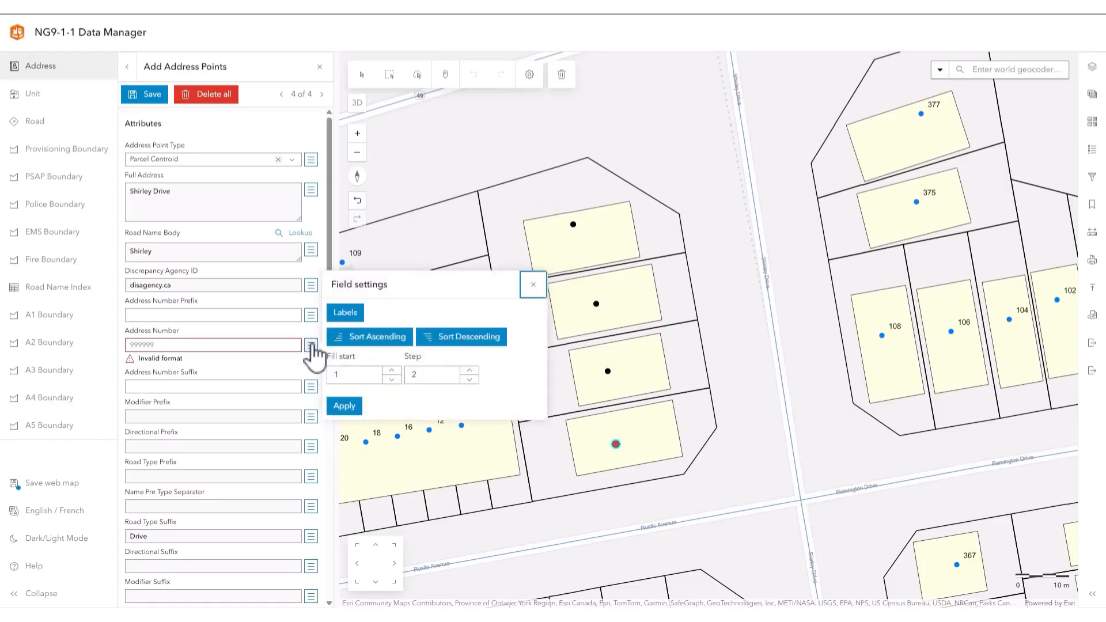
pyautogui.click(391, 371)
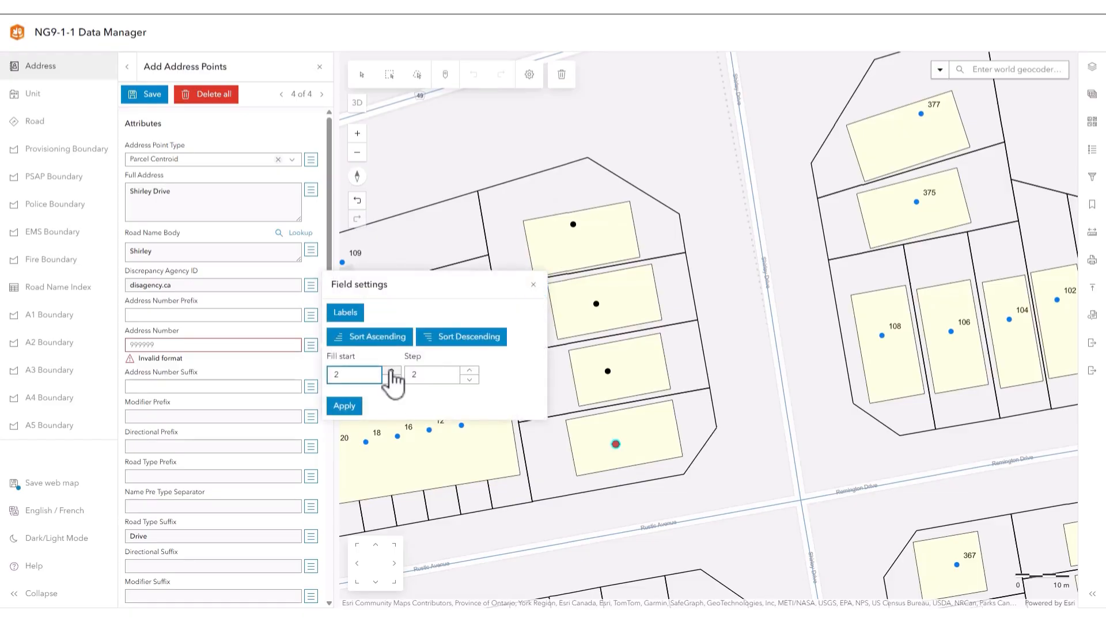
pyautogui.click(355, 407)
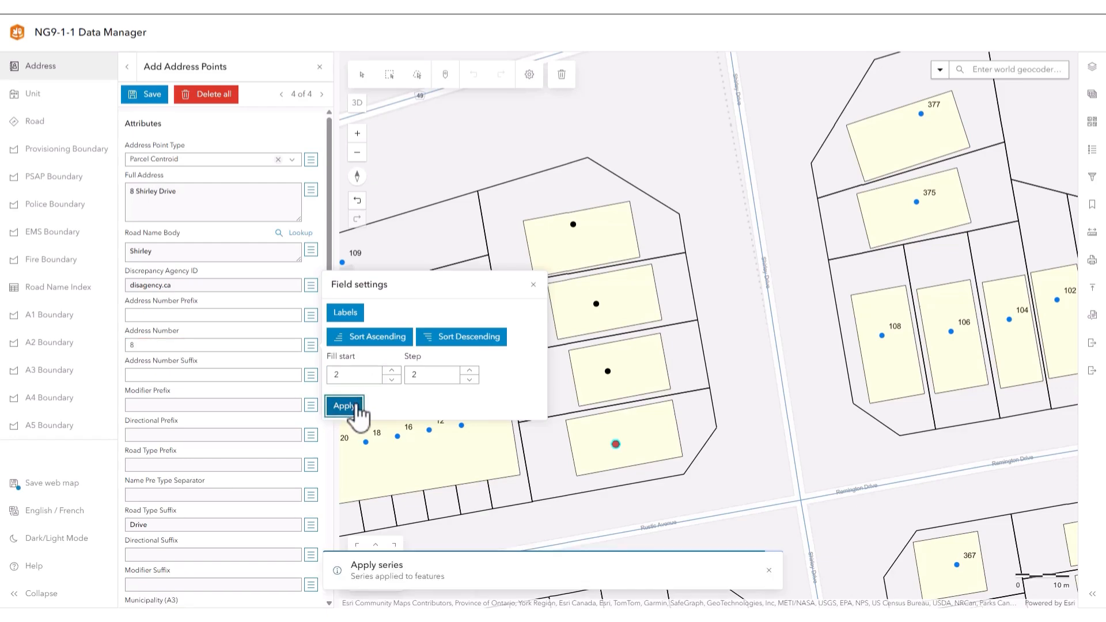
# - Enter the postal code for the selected point, copy that field to the other new points, and review the remaining attributes
pyautogui.click(225, 386)
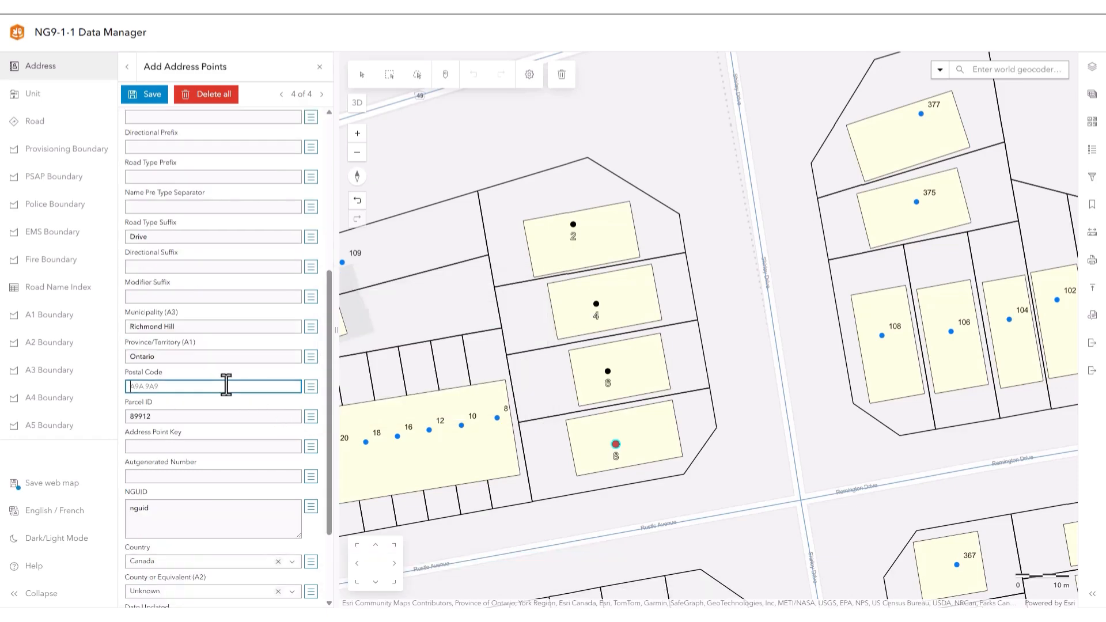
pyautogui.hotkey('ctrl', 'v')
pyautogui.click(312, 392)
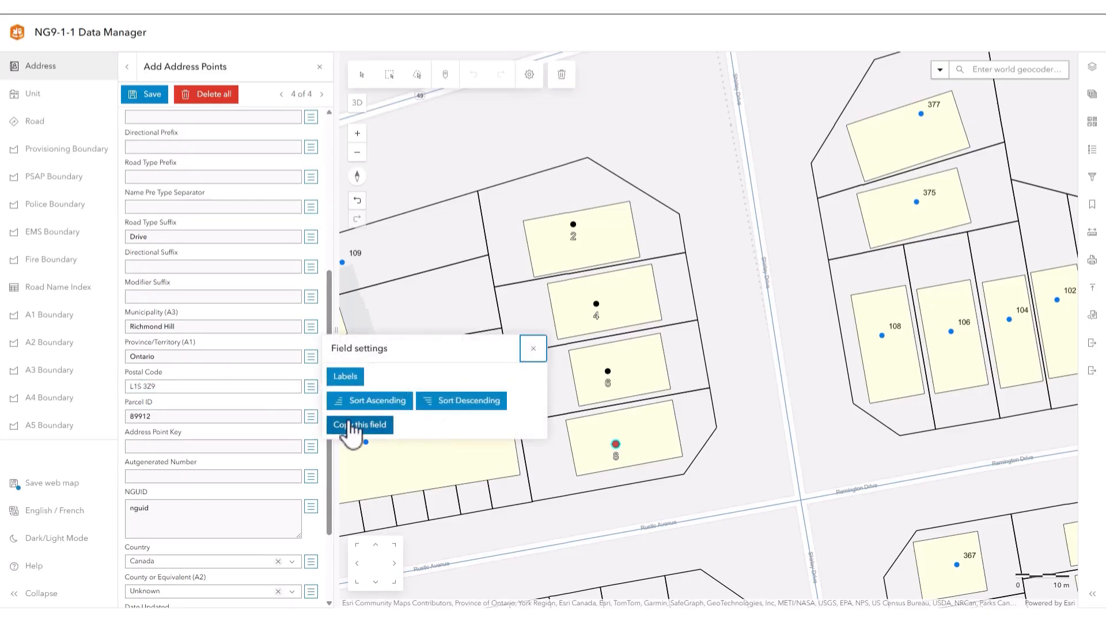
pyautogui.click(350, 425)
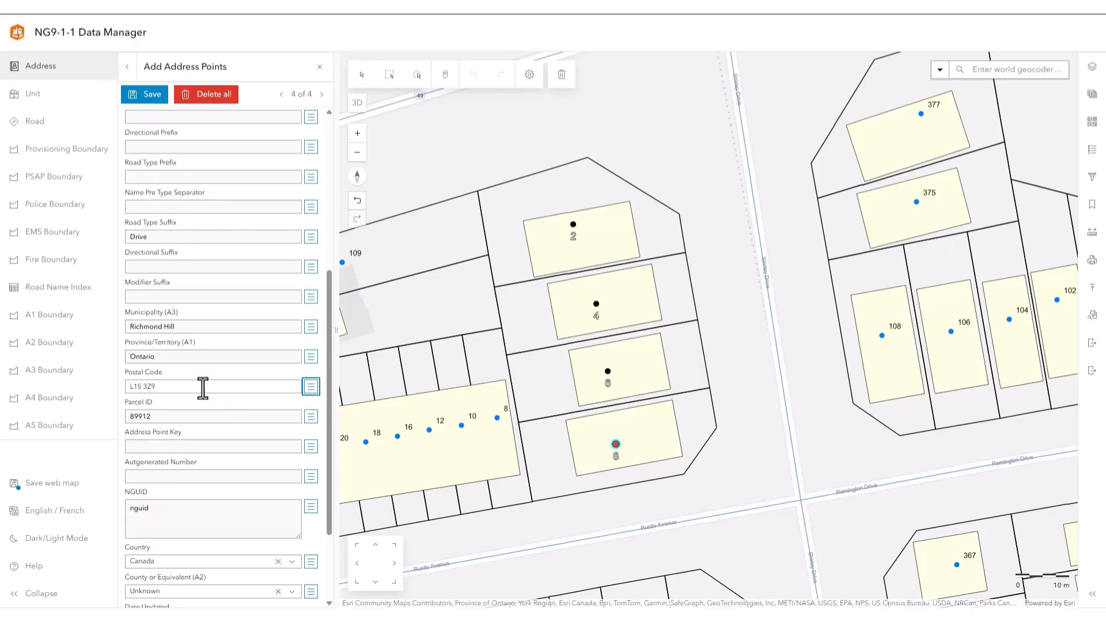
pyautogui.scroll(-2, 177, 363)
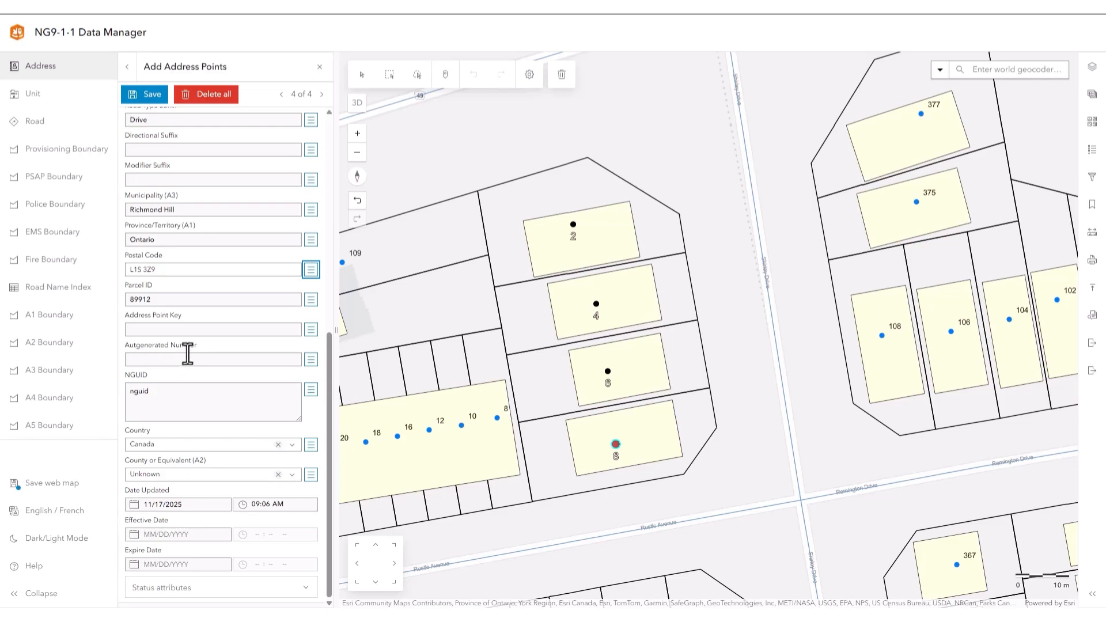
pyautogui.scroll(7, 183, 340)
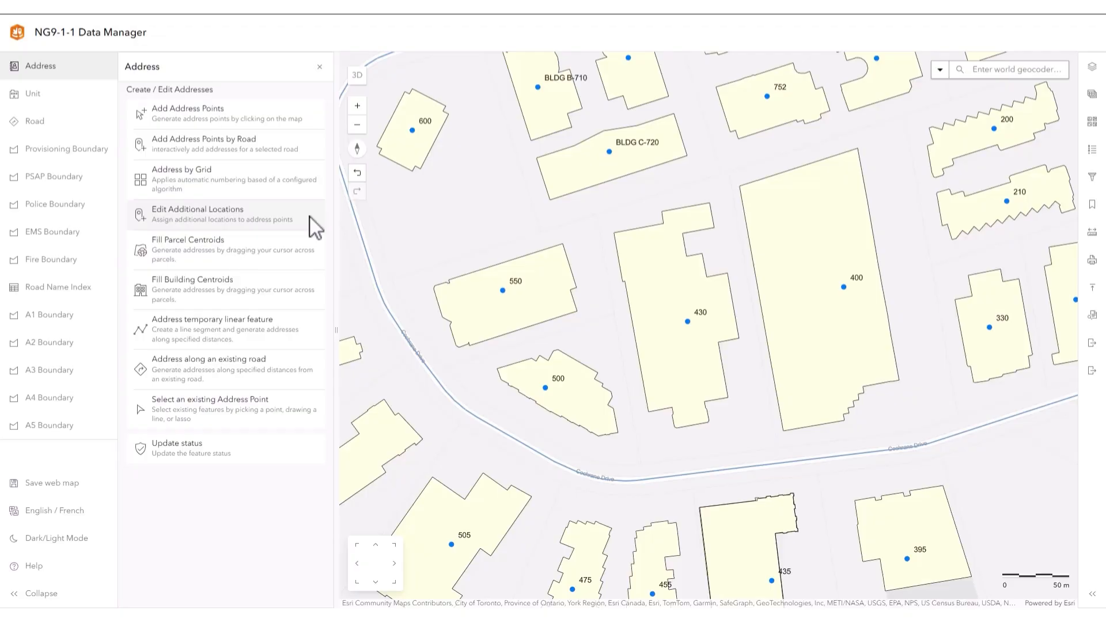
# - Add a Driveway Entrance as an additional location for address point 430, placed just north of Cochrane Drive below its building
pyautogui.click(310, 218)
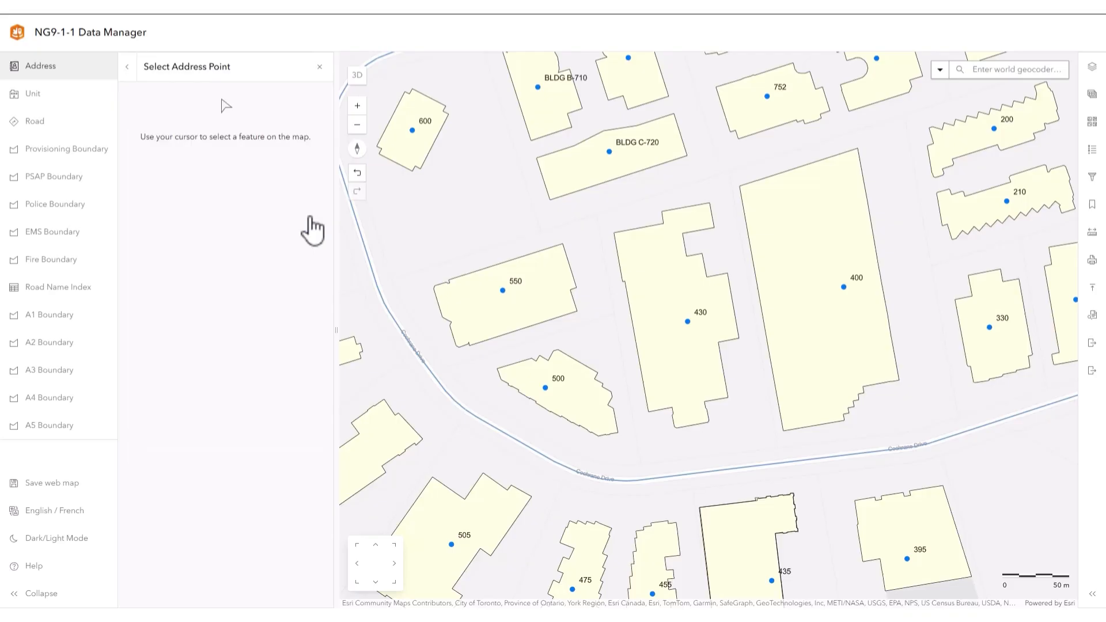
pyautogui.click(689, 322)
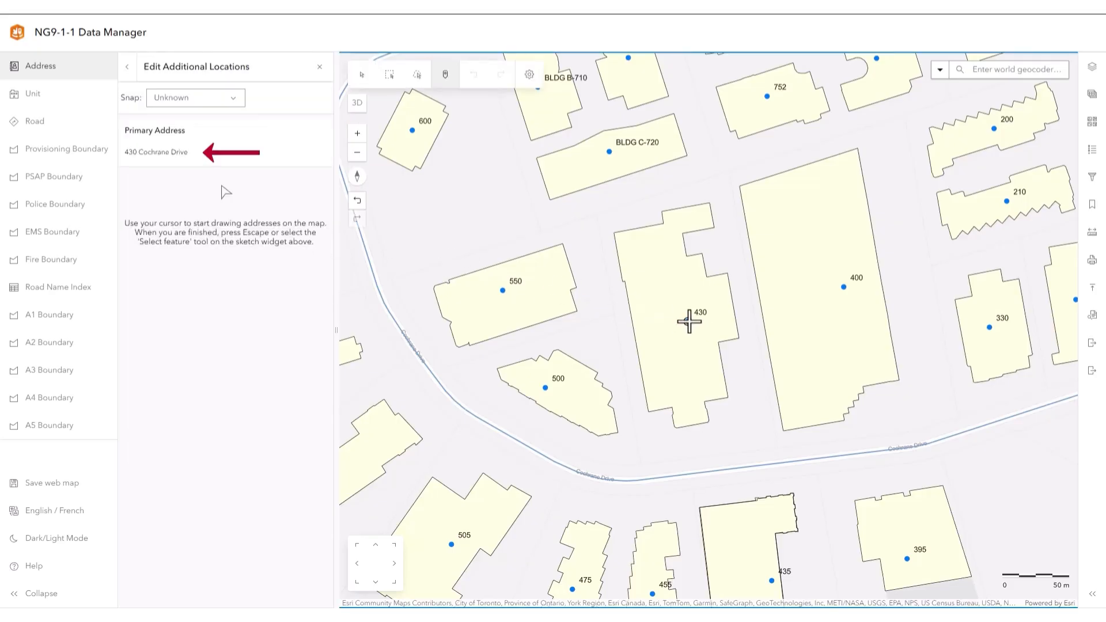
pyautogui.click(230, 99)
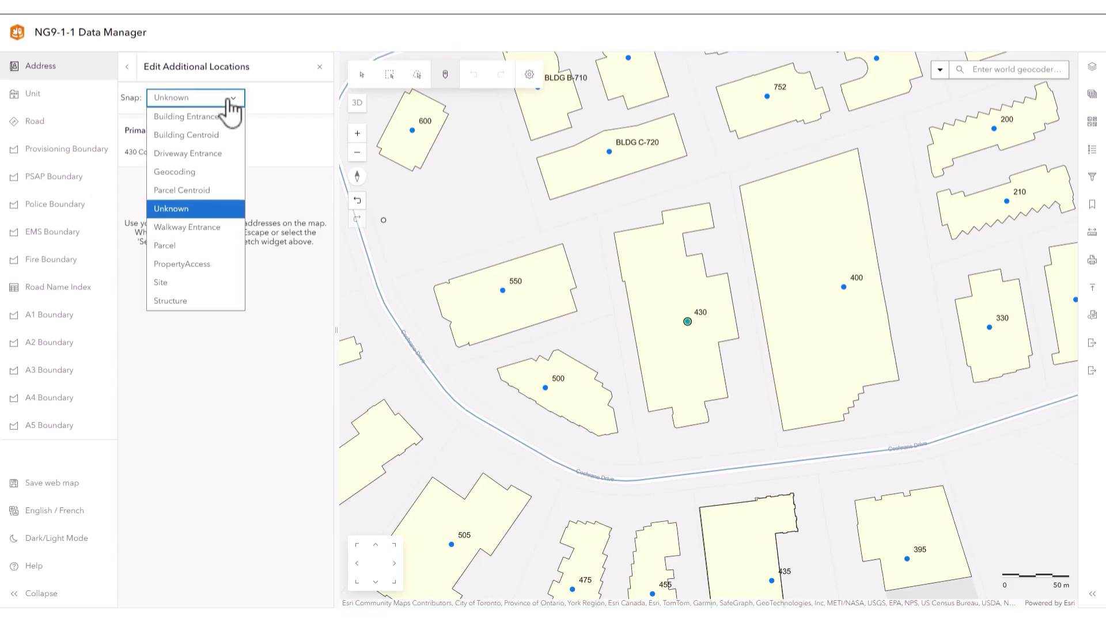
pyautogui.click(216, 167)
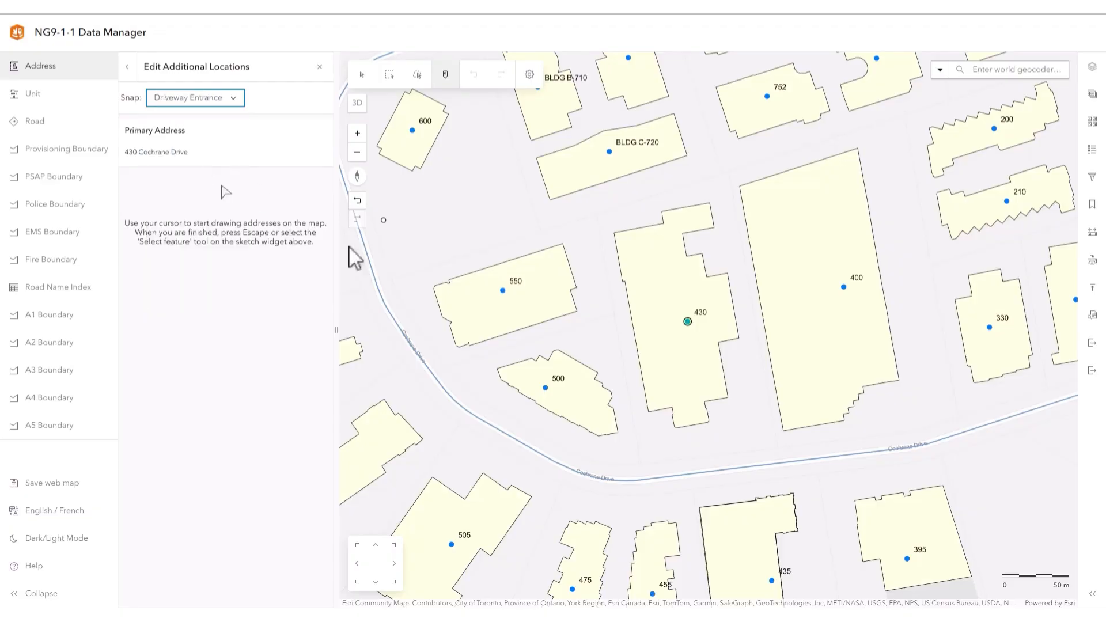
pyautogui.click(673, 463)
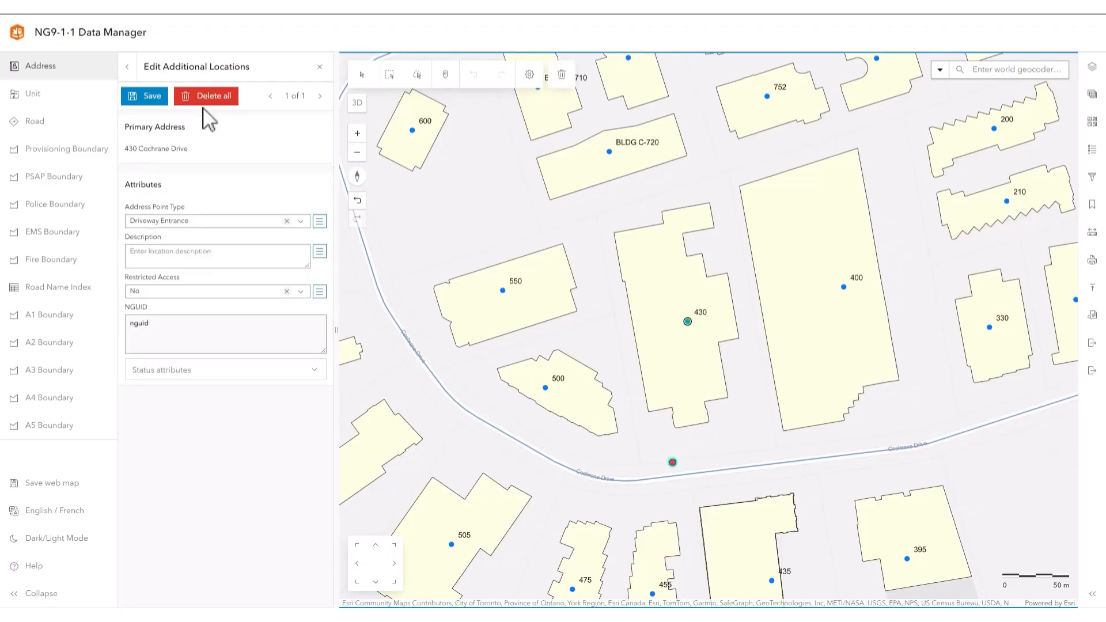